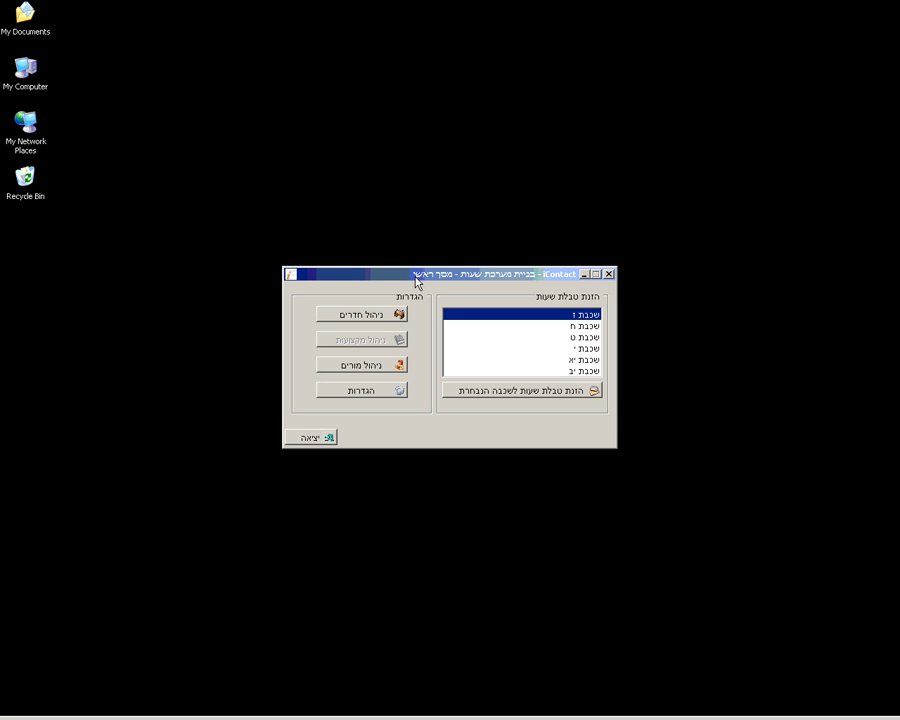
Step: Open room management and add a room group named ספורט
click(362, 316)
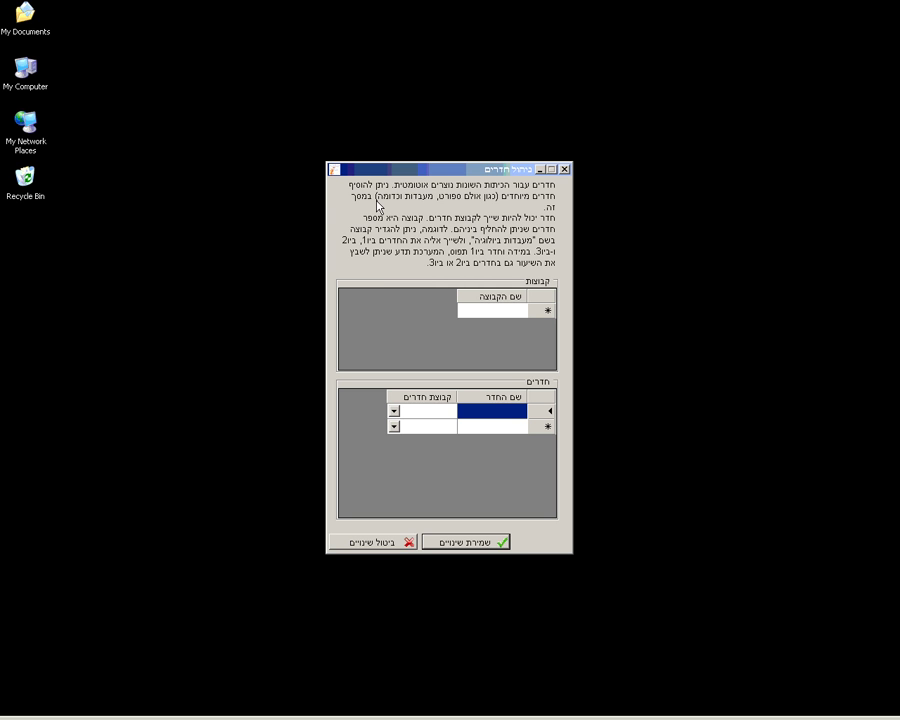
click(490, 310)
click(488, 309)
text(x)
key(BackSpace)
text(ספורט)
Step: Add the rooms ספורט1, ספורט2, ספורט3 and כדורגל, assigning each to the room group ספורט
click(519, 419)
text(ספורט1)
key(Tab)
text(ס)
key(Tab)
text(ספורט2)
key(Tab)
text(ס)
key(Tab)
text(ספורט3)
key(Tab)
text(ס)
key(Tab)
text(כדורגל)
key(Tab)
text(ס)
key(Tab)
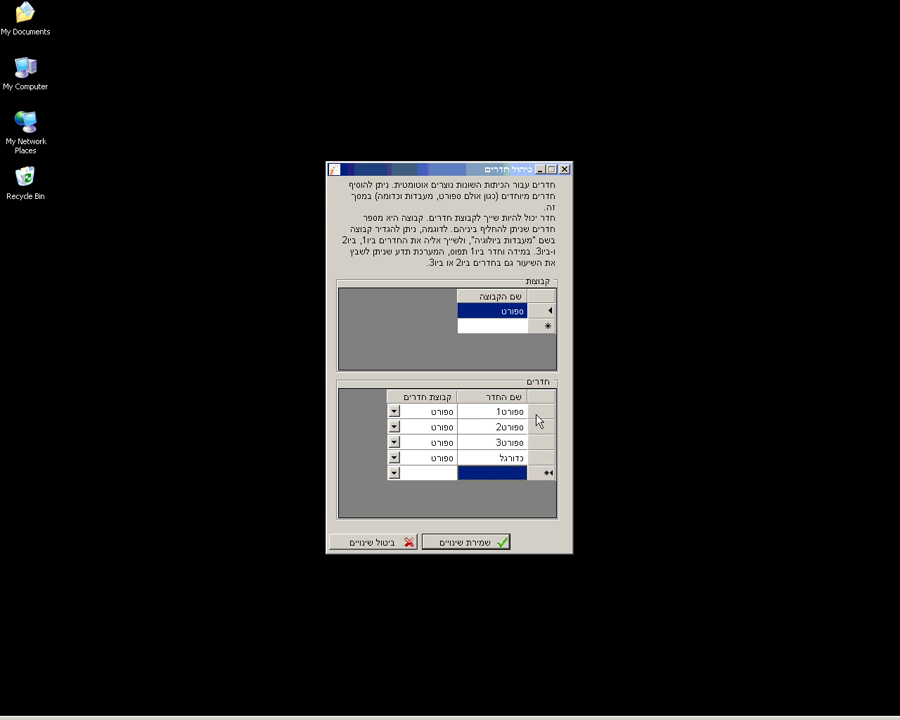
Step: Add two more room groups named מעבדות ביו and מעבדות פיס
click(509, 328)
text(מעבדות ביו)
click(505, 338)
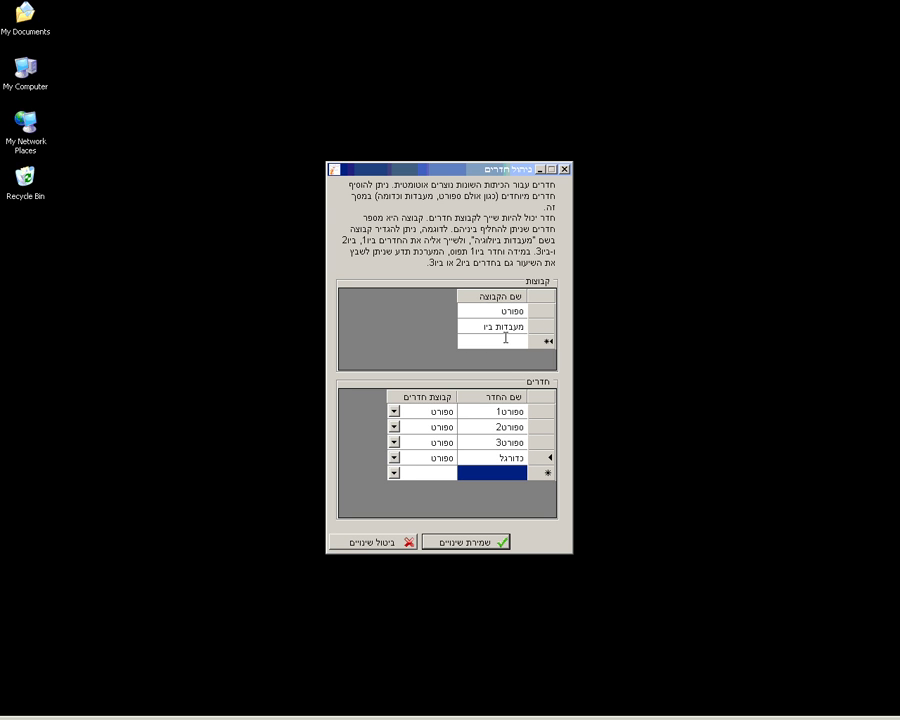
text(מעבדות פיס)
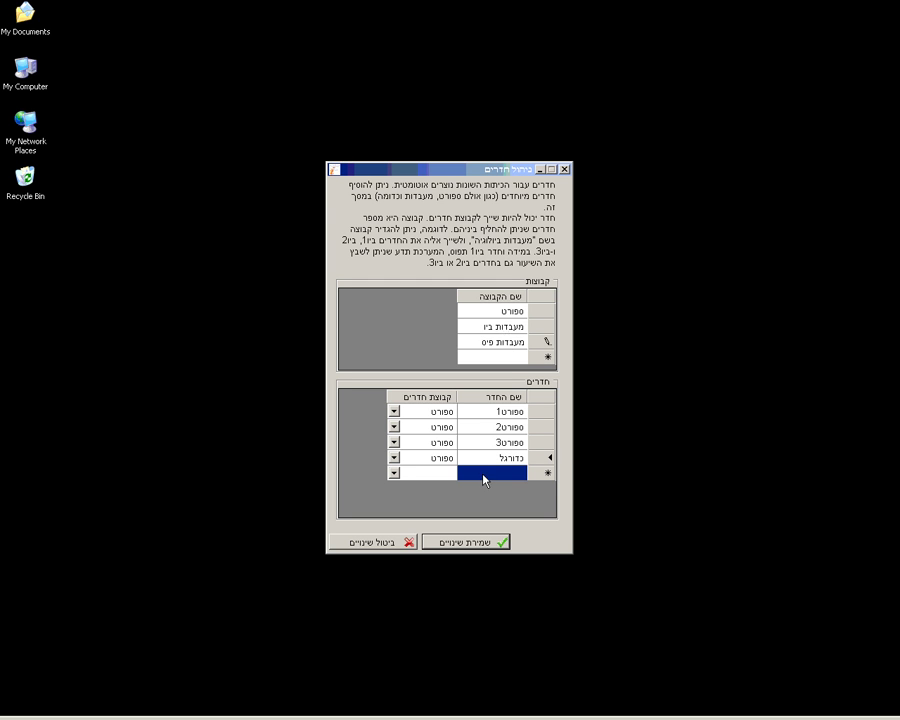
Step: Add the rooms חדר מורים, חדר דיונים and חדר קולנוע without a group, and save the room changes
text(חדר מורים)
key(Tab)
key(Tab)
text(חדר דיונים)
key(Tab)
key(Tab)
text(חדר קולנוע)
key(Tab)
key(Tab)
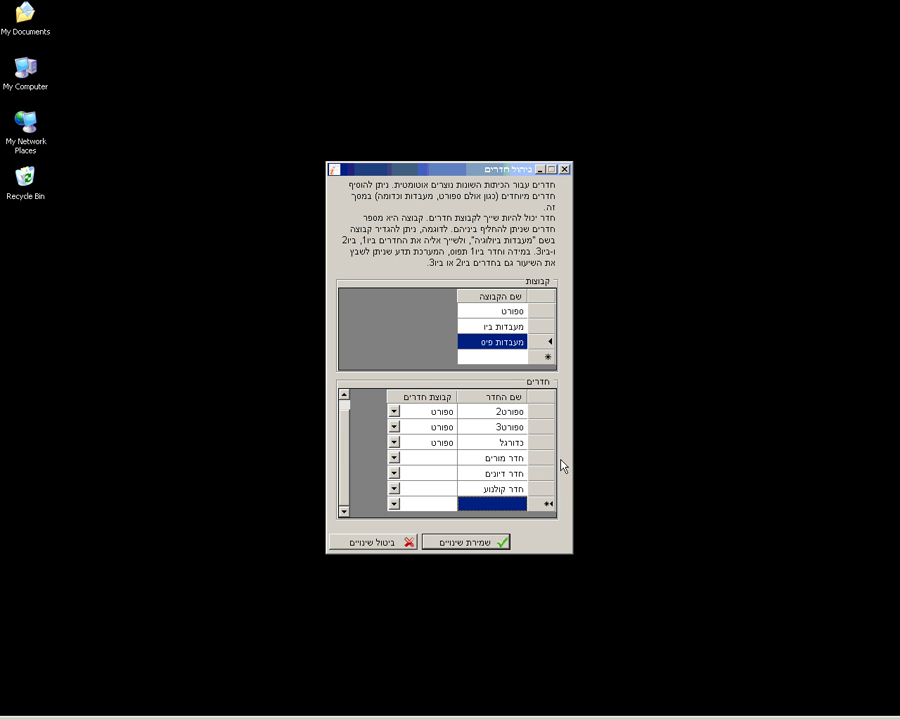
click(472, 545)
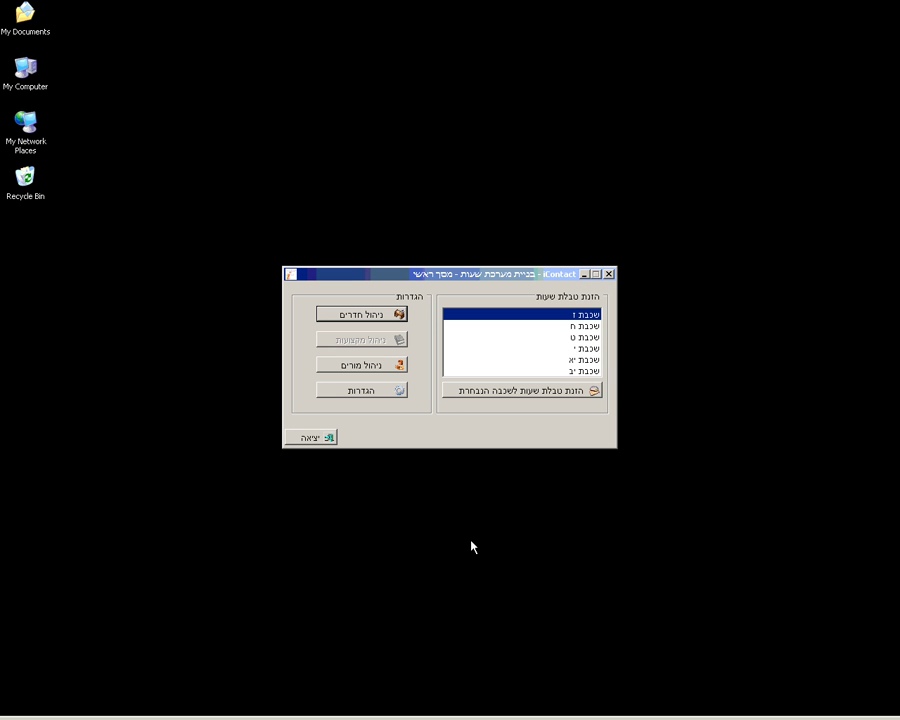
Step: Open the hours table for grade שכבת ז and enter חינוך as the first mandatory subject with 3 weekly hours
click(530, 399)
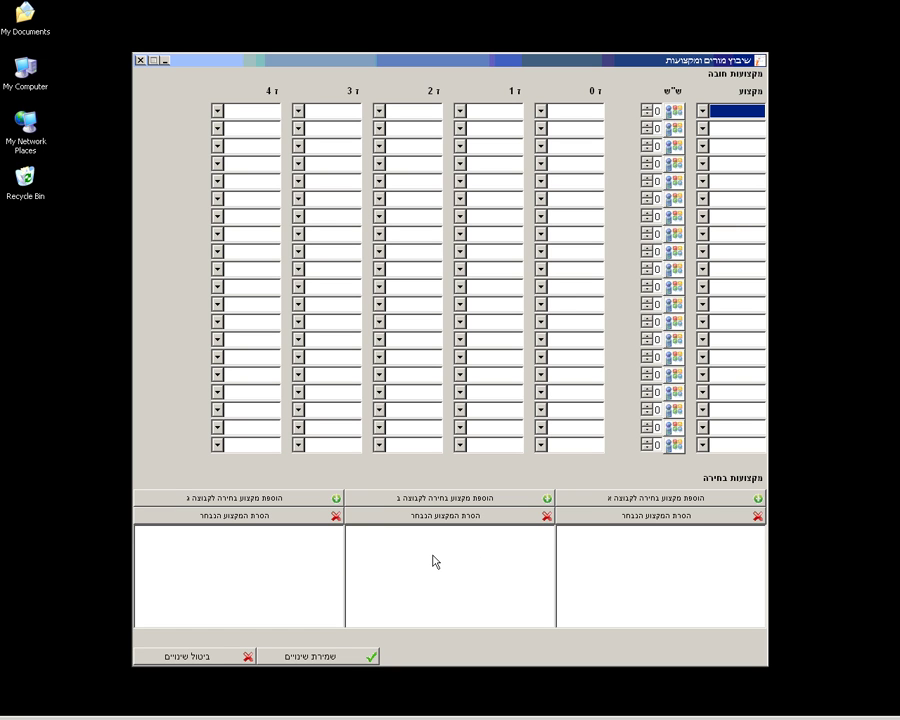
click(702, 113)
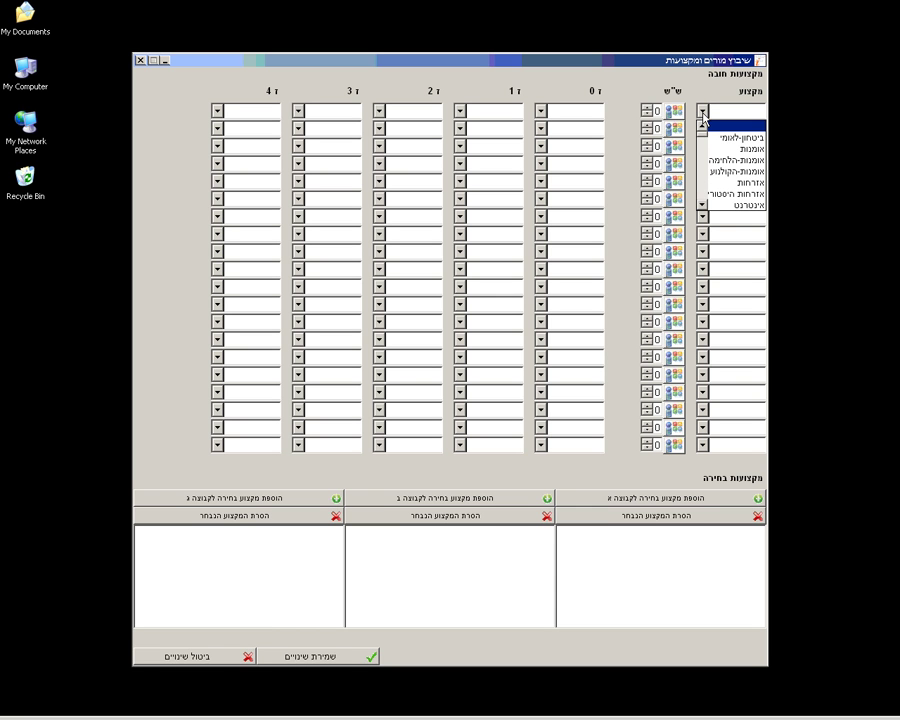
click(703, 116)
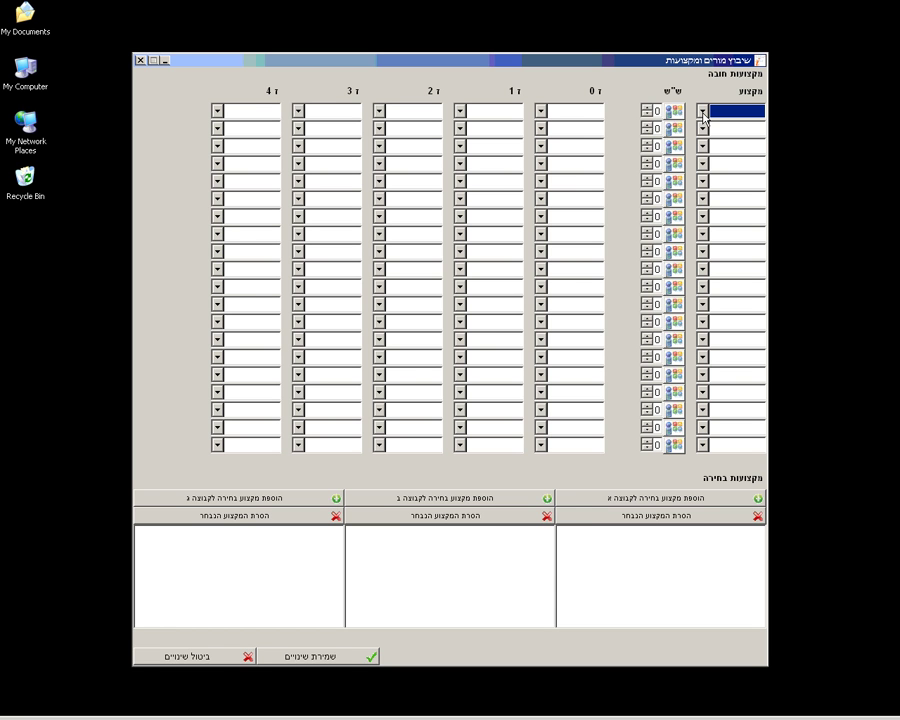
text(חינוך)
key(Tab)
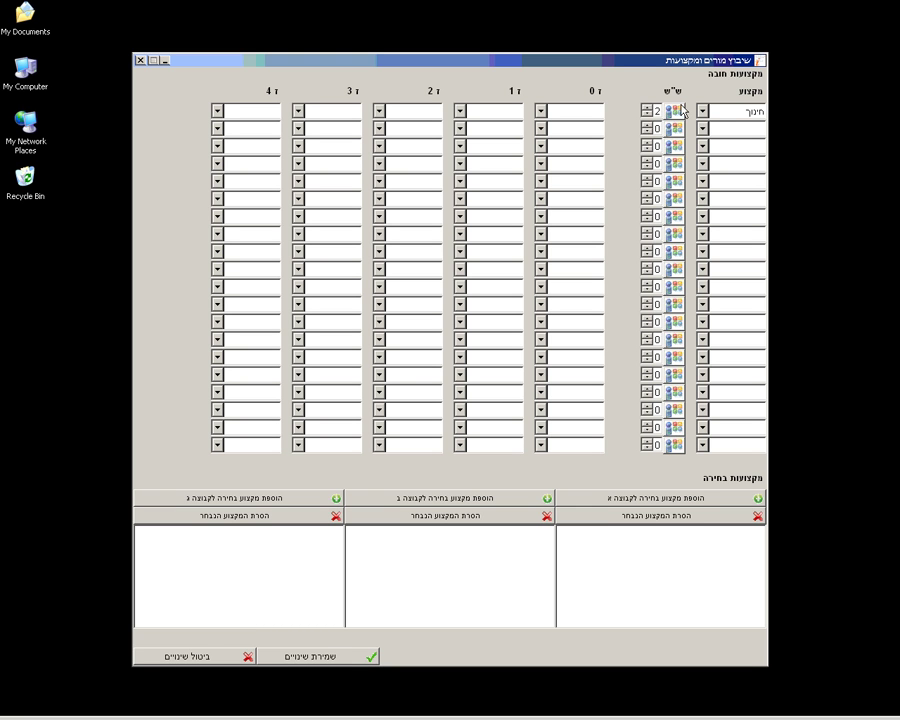
click(647, 107)
key(Tab)
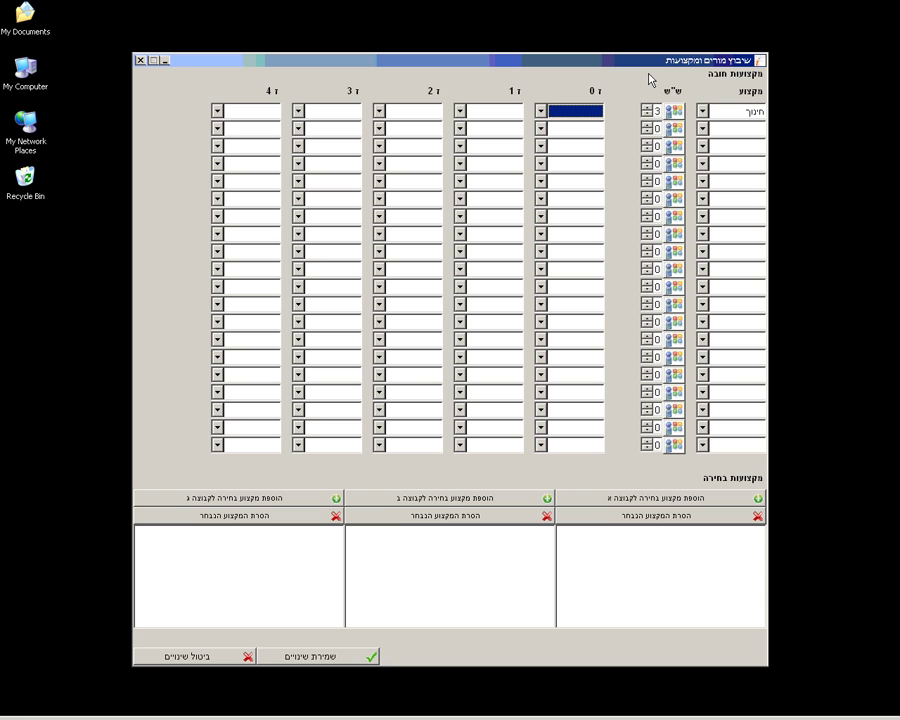
Step: Assign a different teacher to the subject חינוך in each of the classes ז 1, ז 2, ז 3 and ז 4
key(Tab)
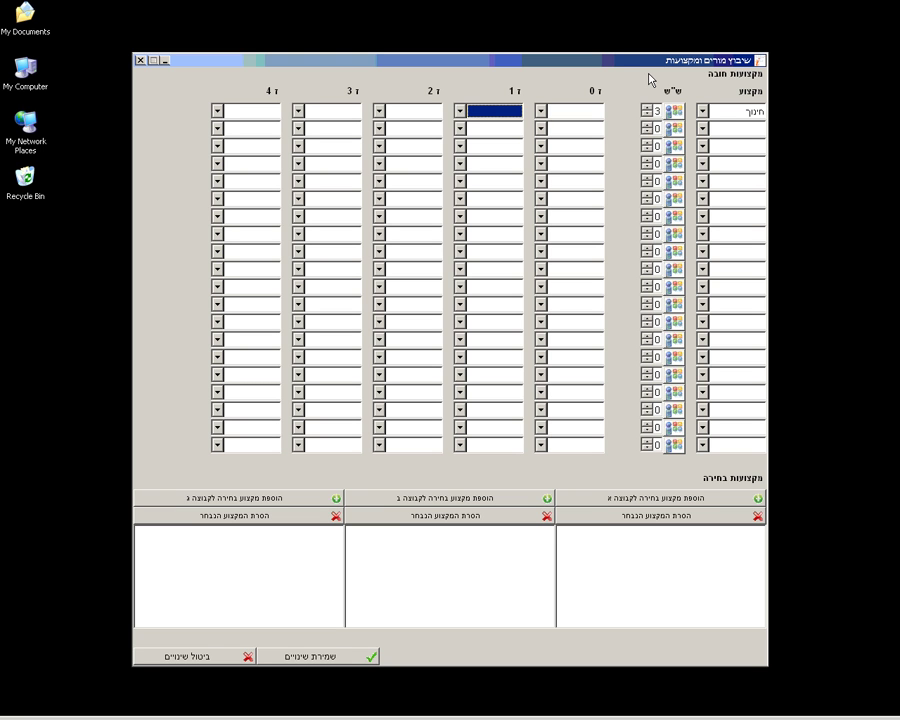
key(Down)
key(Tab)
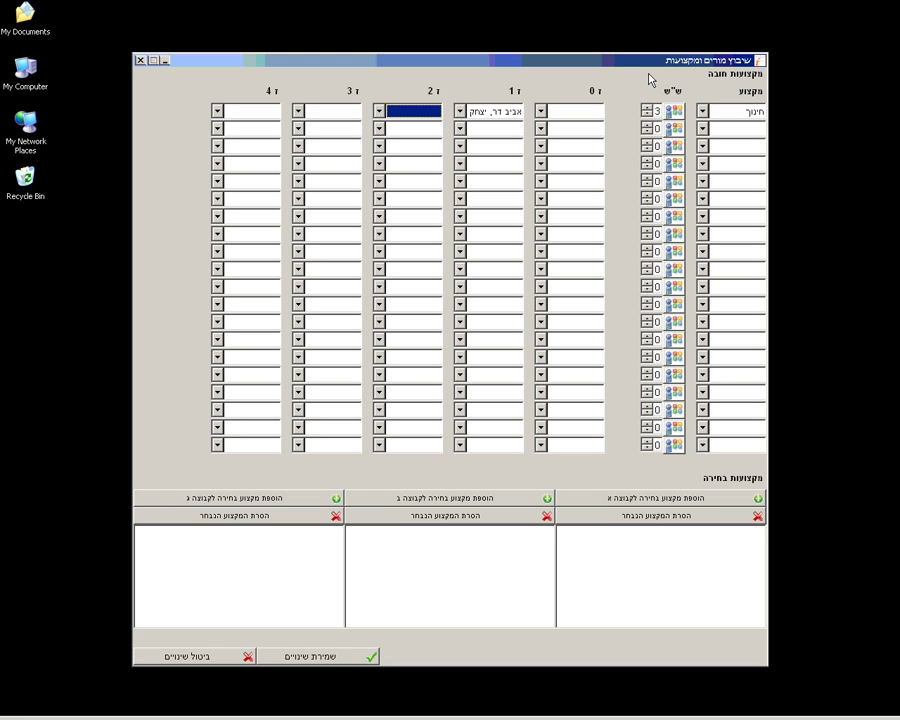
key(Down)
key(Tab)
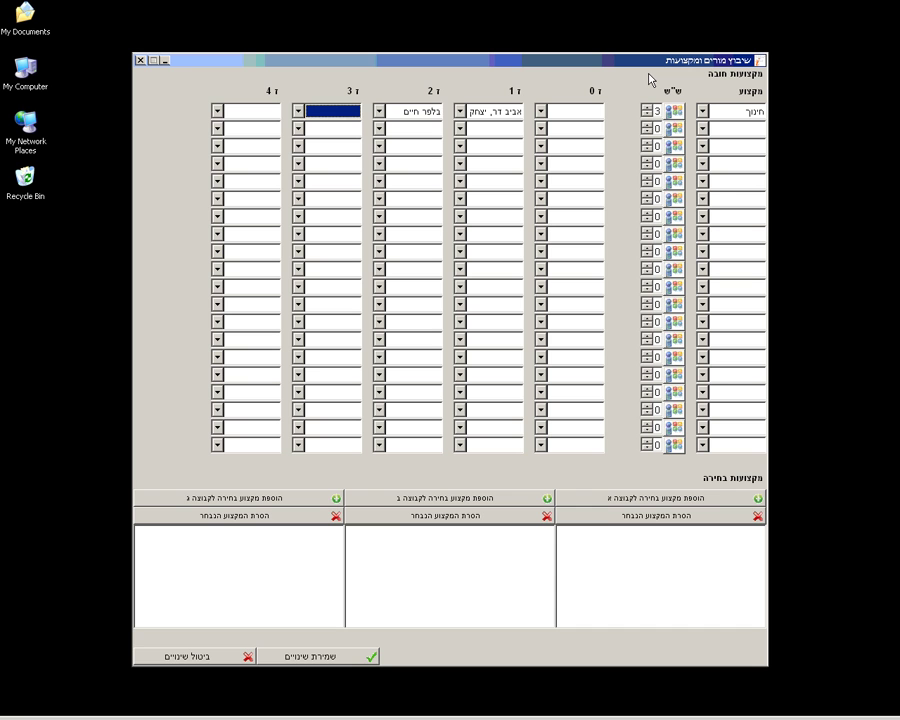
key(Down)
click(217, 112)
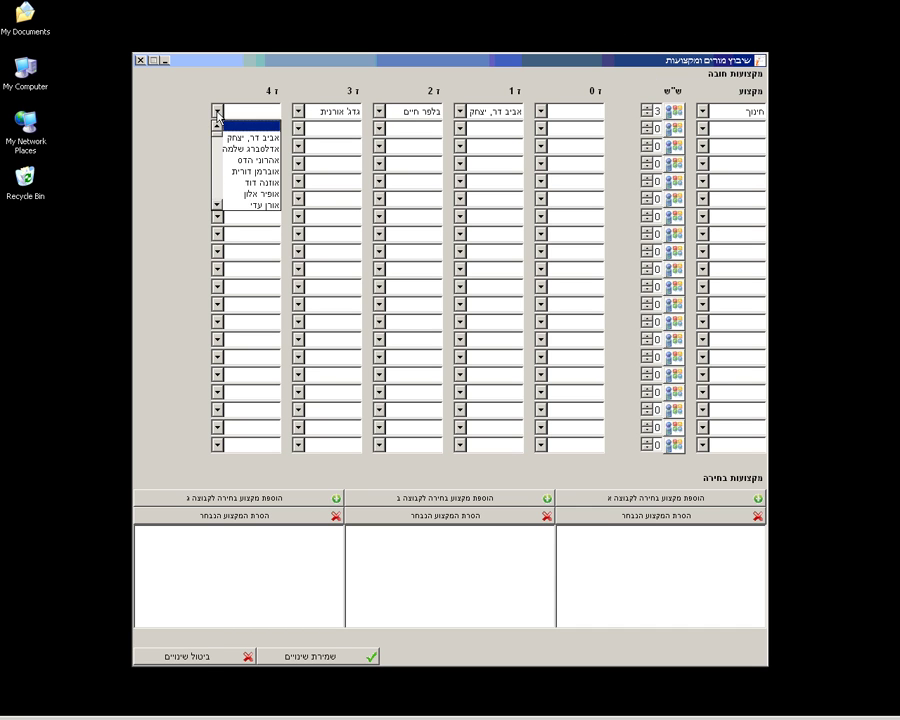
click(241, 195)
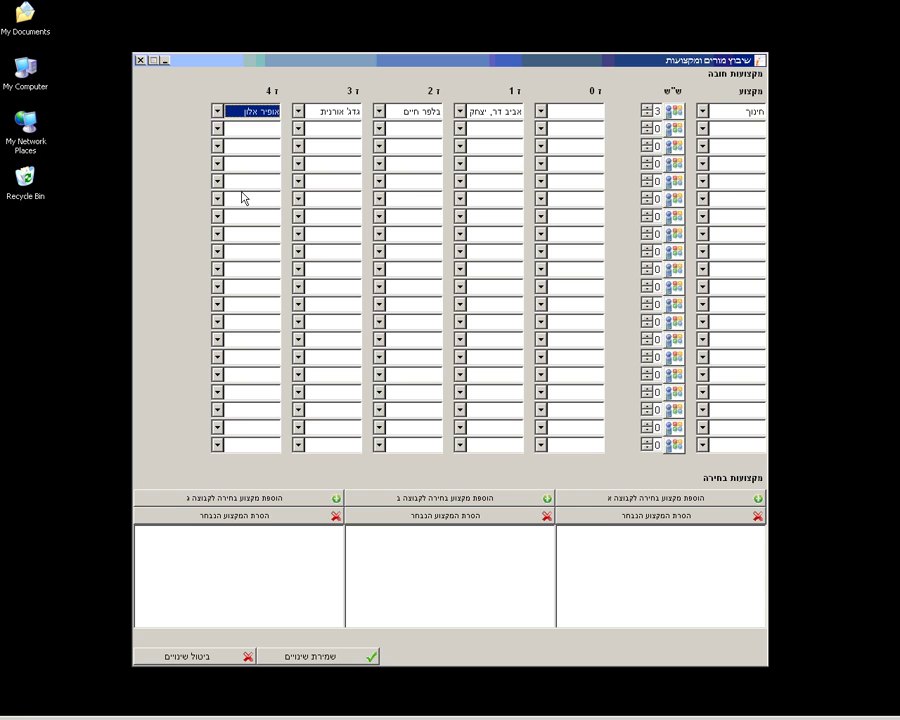
key(Tab)
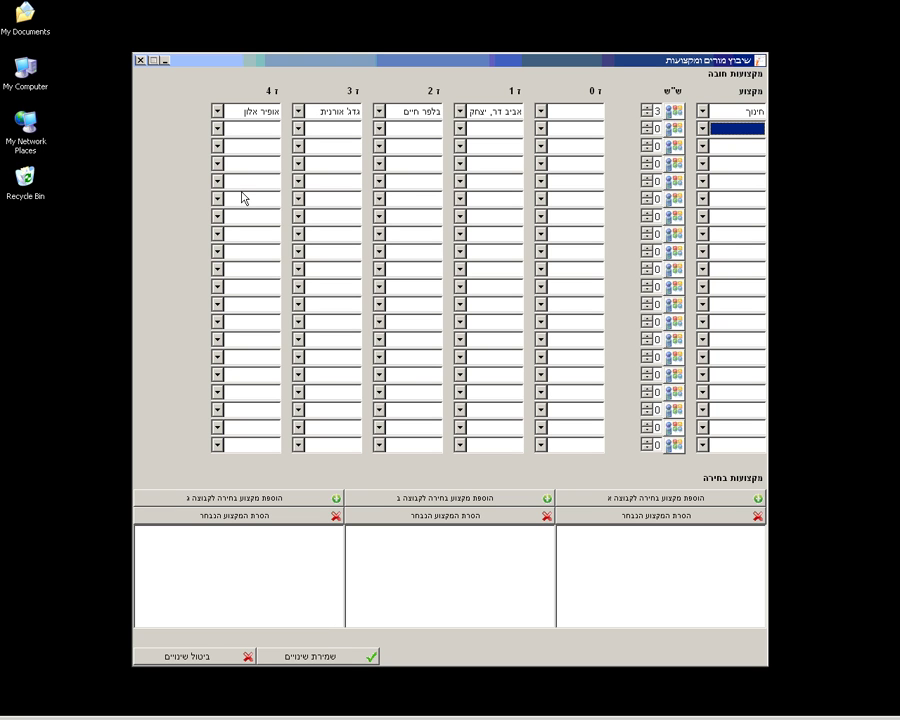
Step: Enter מתמטיקה as the second mandatory subject with 6 weekly hours
text(מתמטיקה)
key(Tab)
key(Tab)
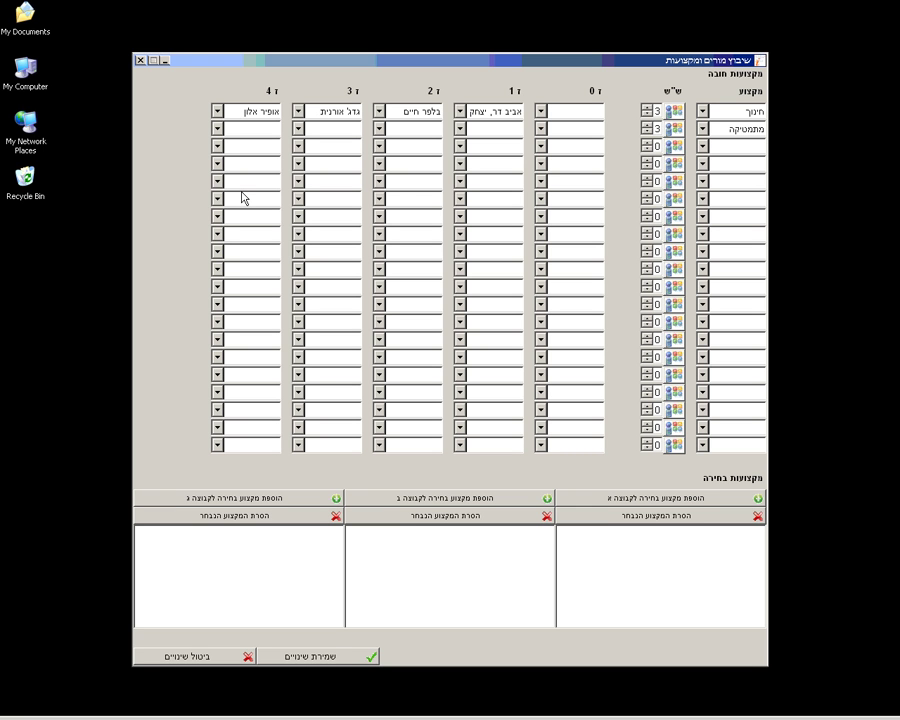
text(5)
Step: Start a cross-class lesson for מתמטיקה and include the classes ז 1, ז 2, ז 3 and ז 4
click(673, 131)
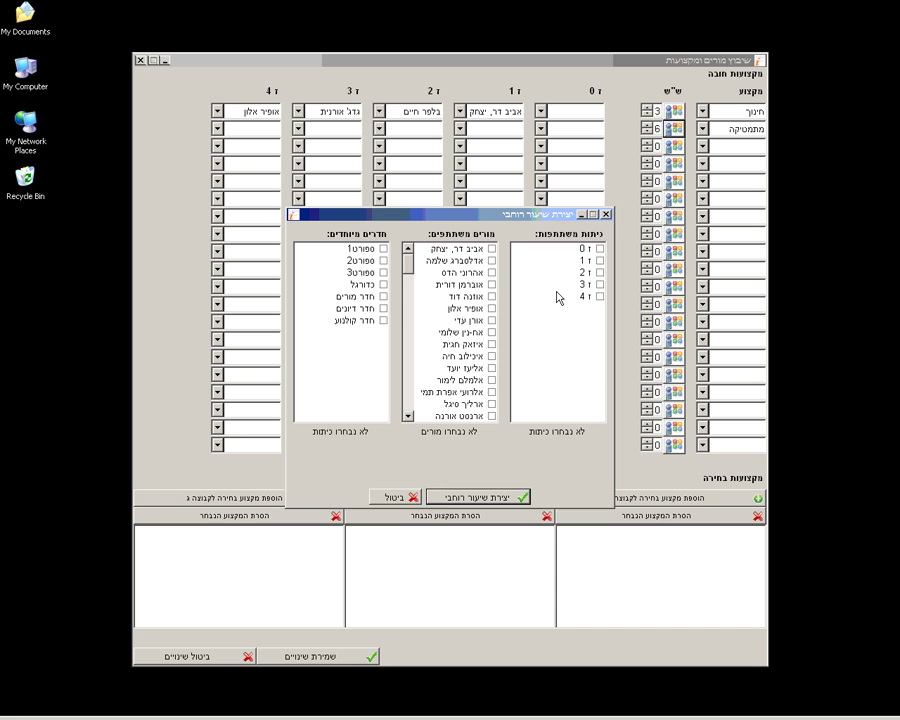
click(600, 260)
click(600, 272)
click(600, 284)
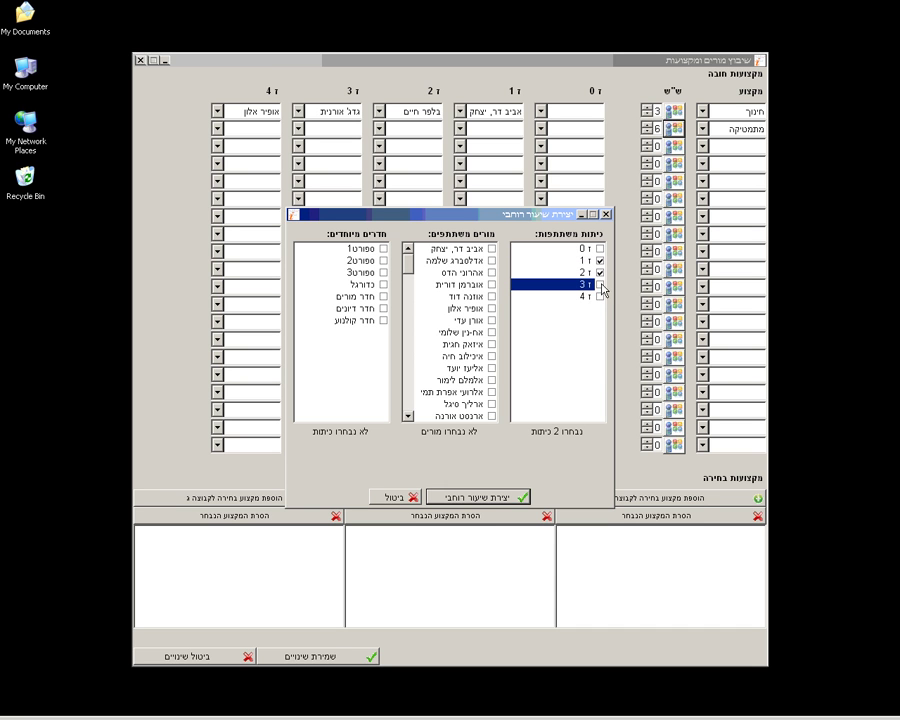
click(600, 296)
Step: Include the first six listed teachers and create the מתמטיקה cross-class lesson without special rooms
click(492, 248)
click(492, 260)
click(492, 272)
click(492, 284)
click(492, 296)
click(492, 308)
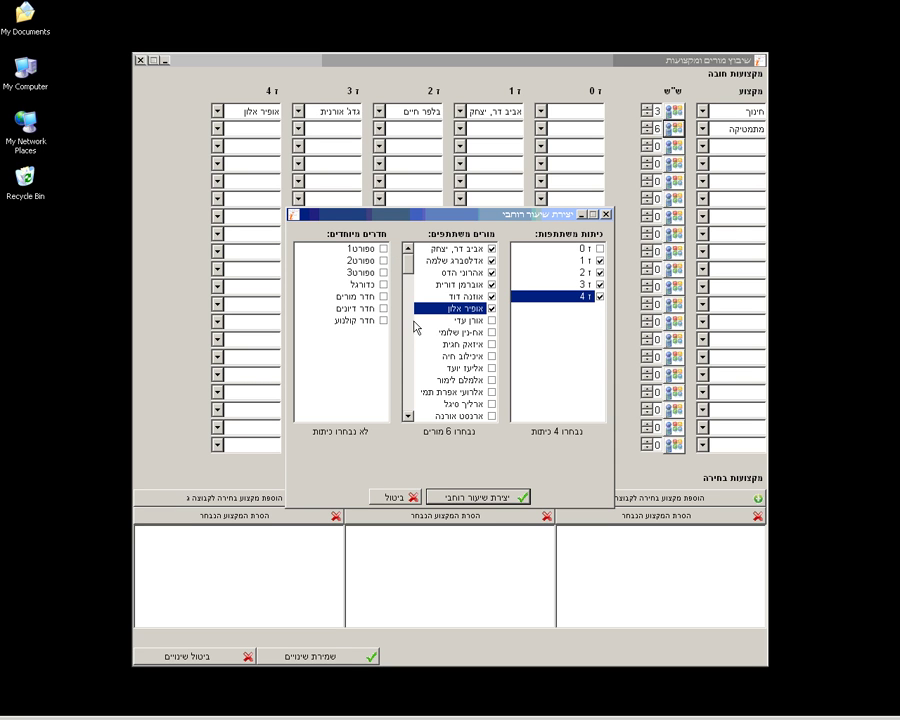
click(470, 497)
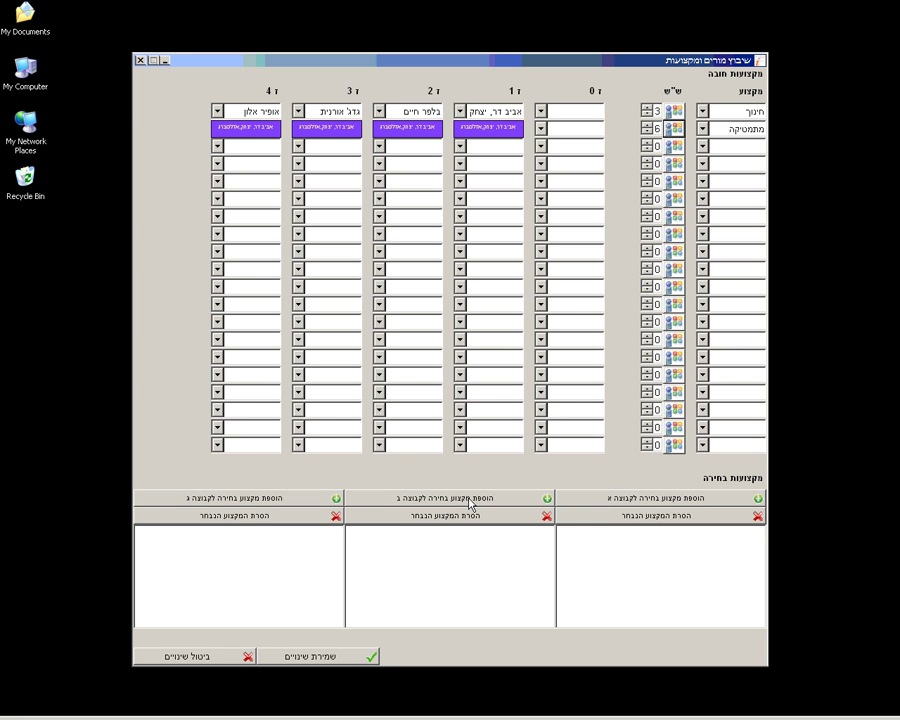
Step: Review the participating teachers, classes and rooms of the מתמטיקה cross-class lesson from class ז 1
click(495, 138)
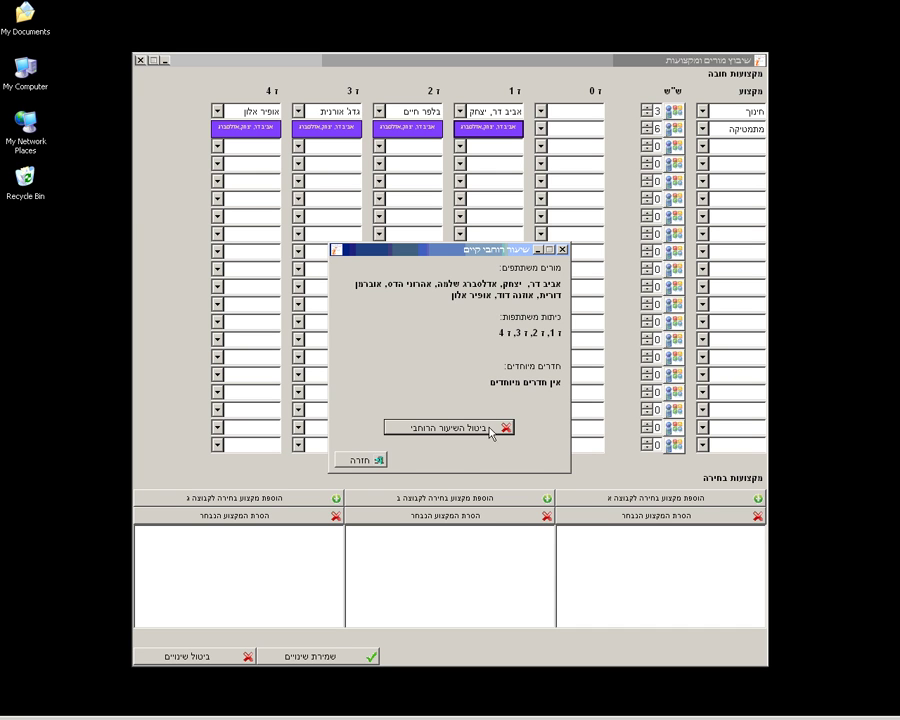
click(372, 458)
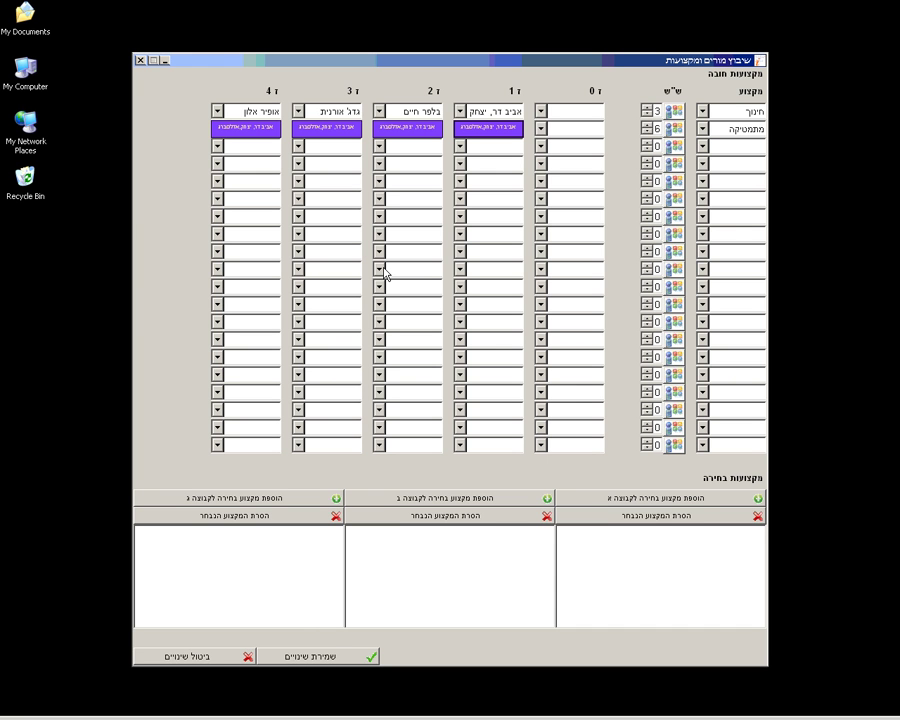
Step: Enter חינוך-גופני as the third mandatory subject with 2 weekly hours
key(Tab)
key(Tab)
key(Tab)
key(Tab)
key(Tab)
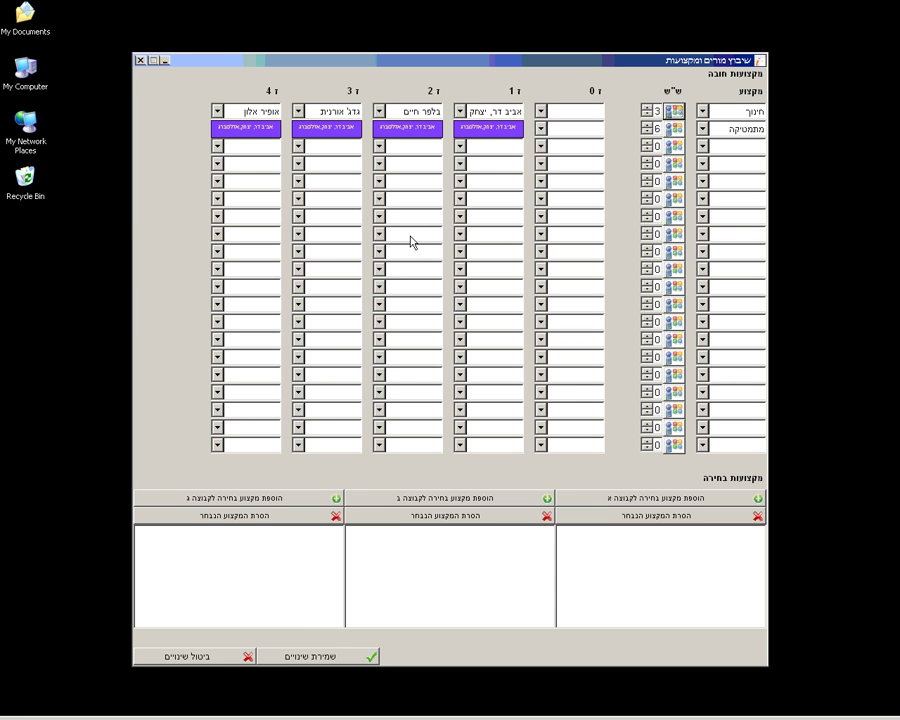
key(Tab)
key(Tab)
key(Tab)
key(Tab)
key(Tab)
key(Tab)
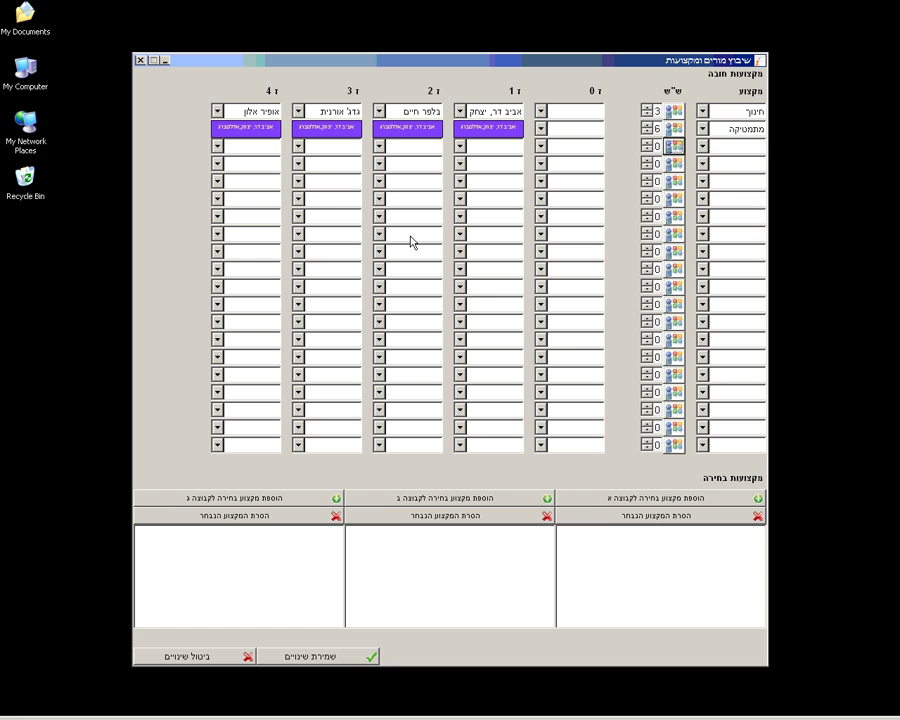
key(shift+Tab)
key(Down)
key(Down)
key(Down)
key(Up)
key(Tab)
key(Tab)
key(Up)
key(Up)
Step: Create a cross-class lesson for חינוך-גופני with class ז 1, two teachers and the special rooms ספורט1 and ספורט2
click(675, 150)
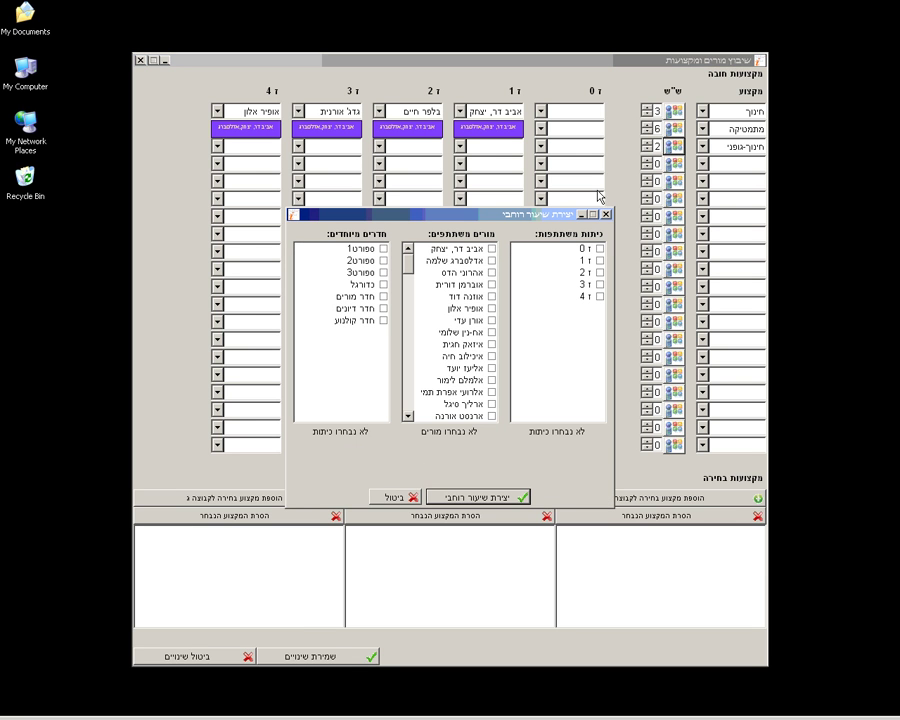
click(600, 260)
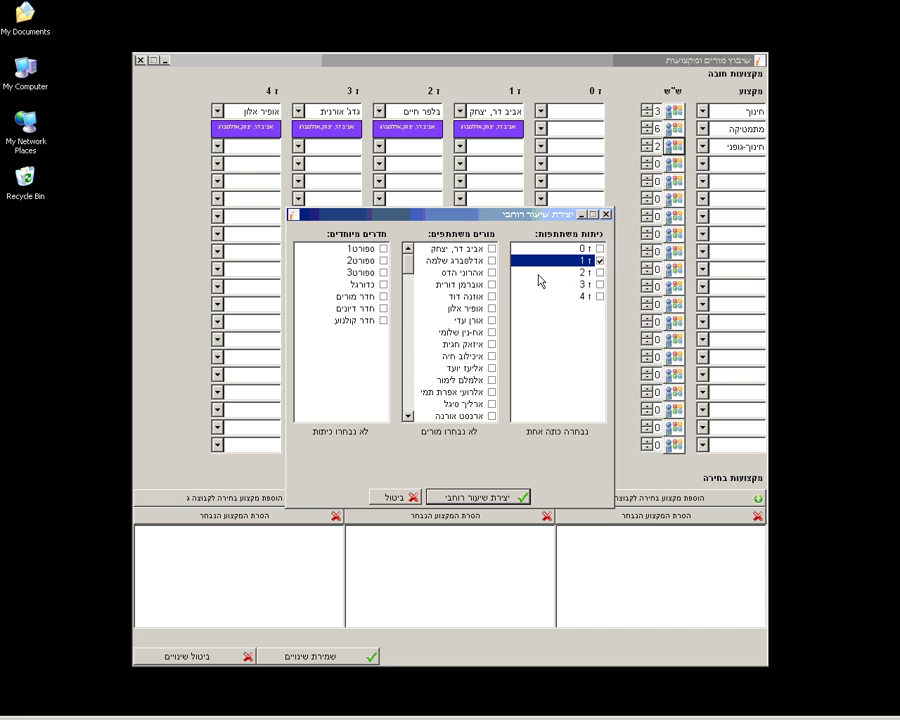
click(492, 368)
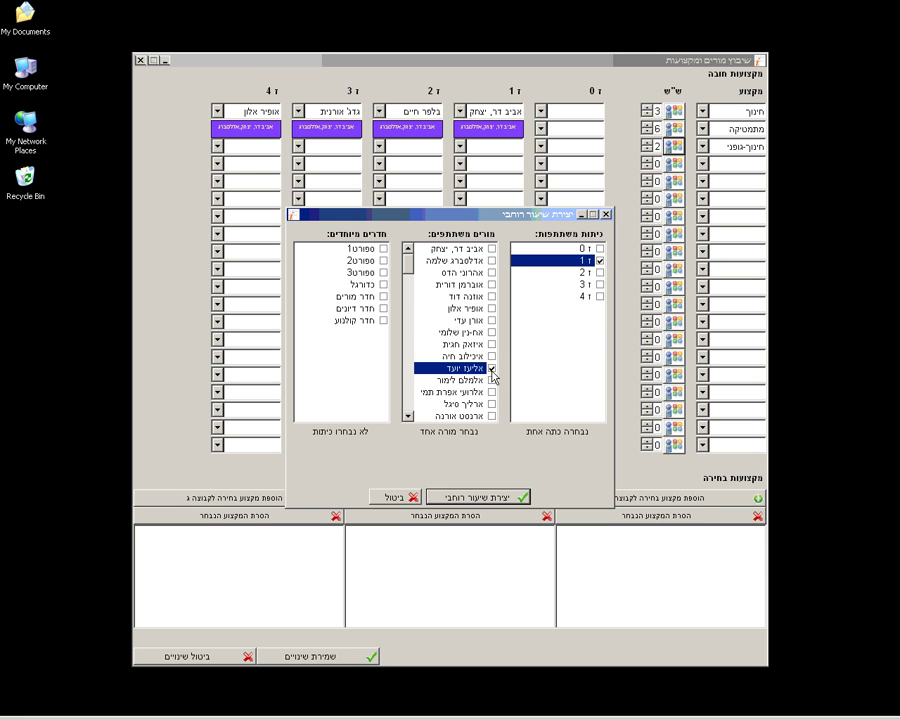
click(492, 380)
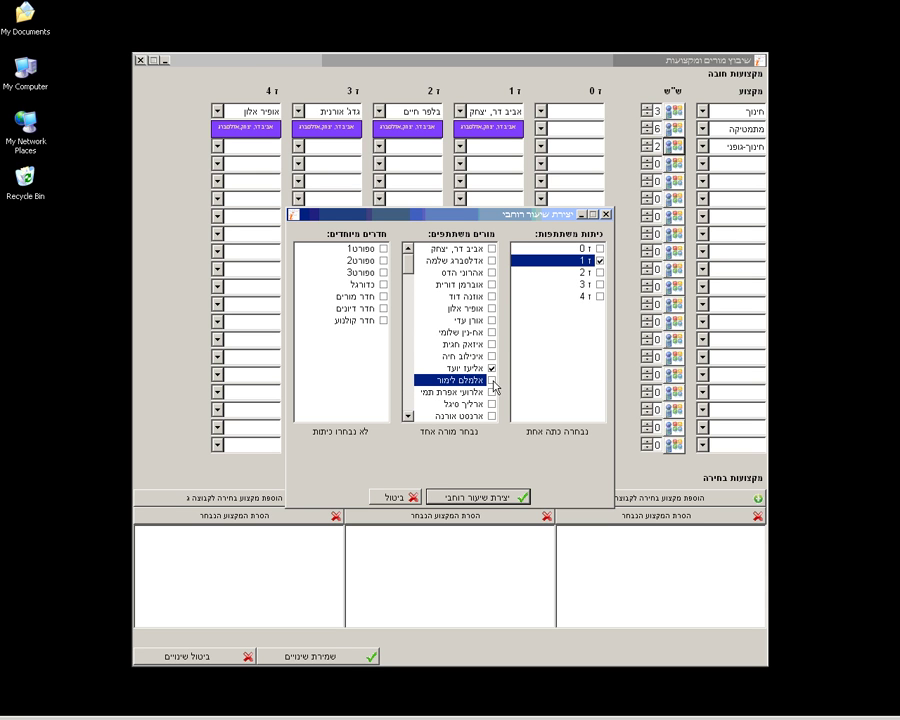
click(383, 249)
click(383, 261)
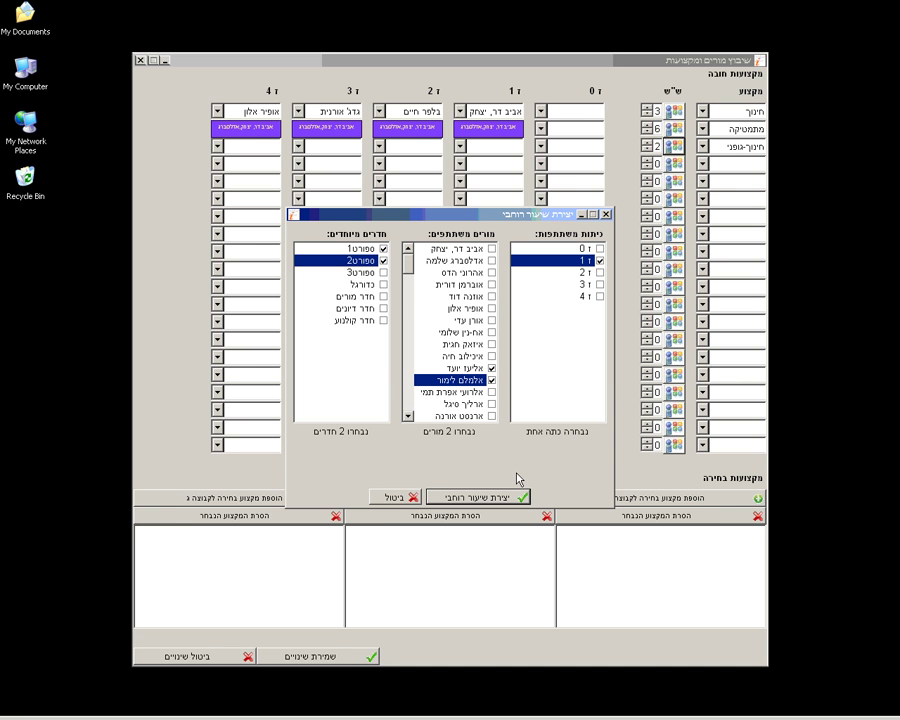
click(486, 497)
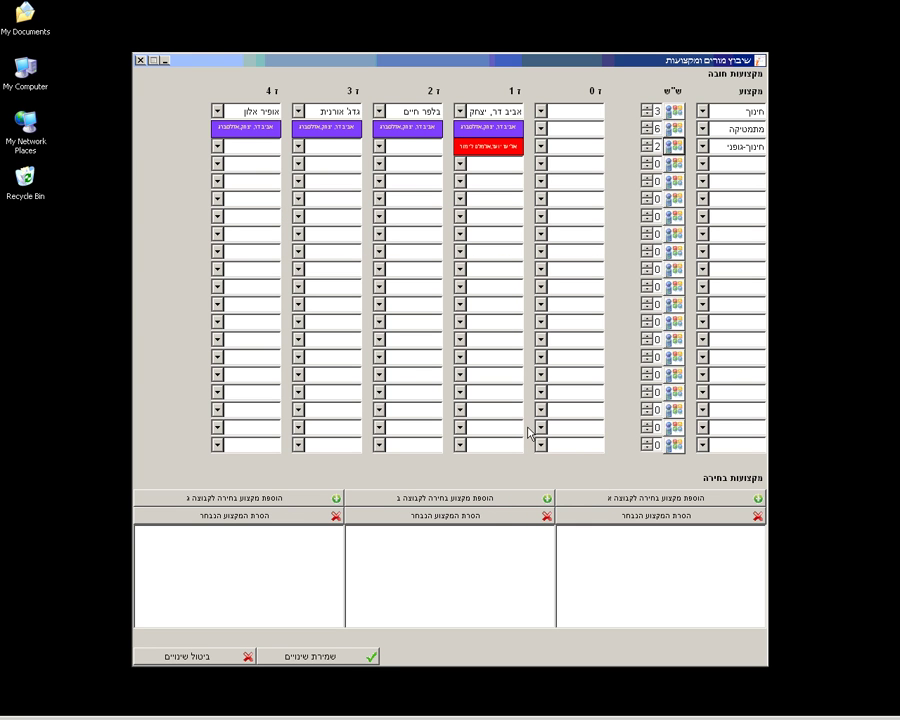